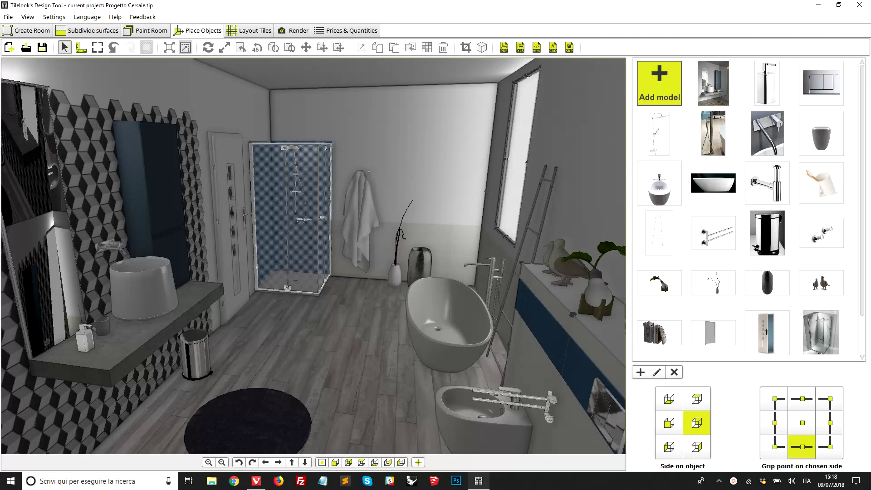
# Export the tile layouts into a new Dropbox folder named 'Cad files'
pyautogui.click(553, 47)
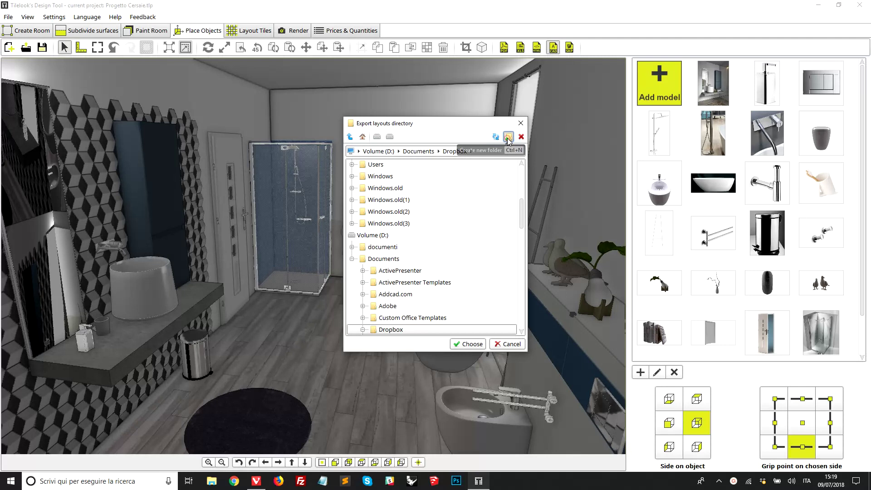
pyautogui.click(508, 136)
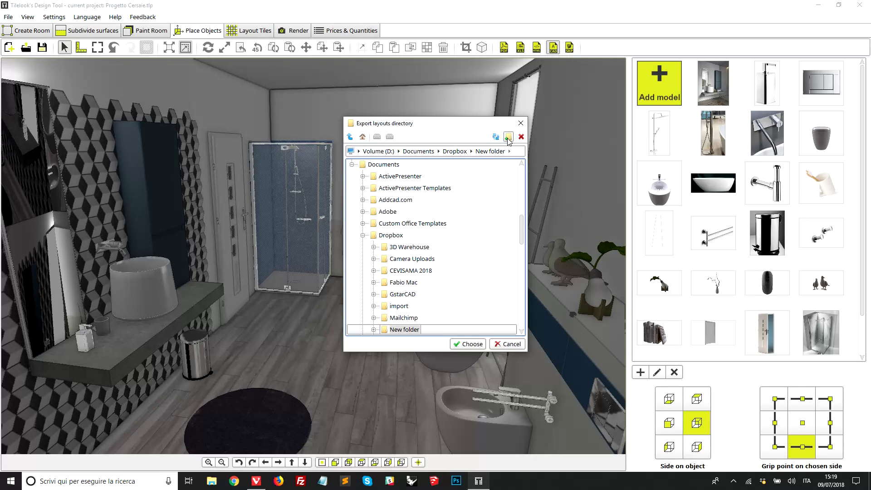
pyautogui.write('Cad files')
pyautogui.press('Return')
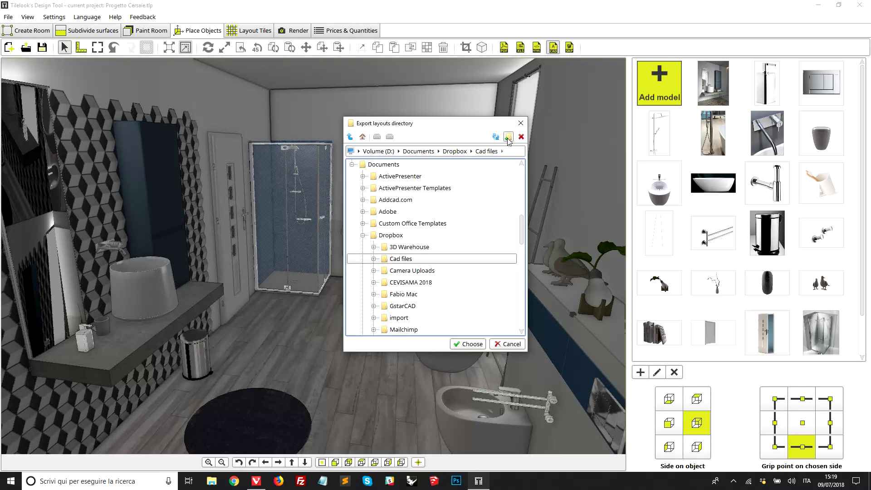
pyautogui.click(465, 345)
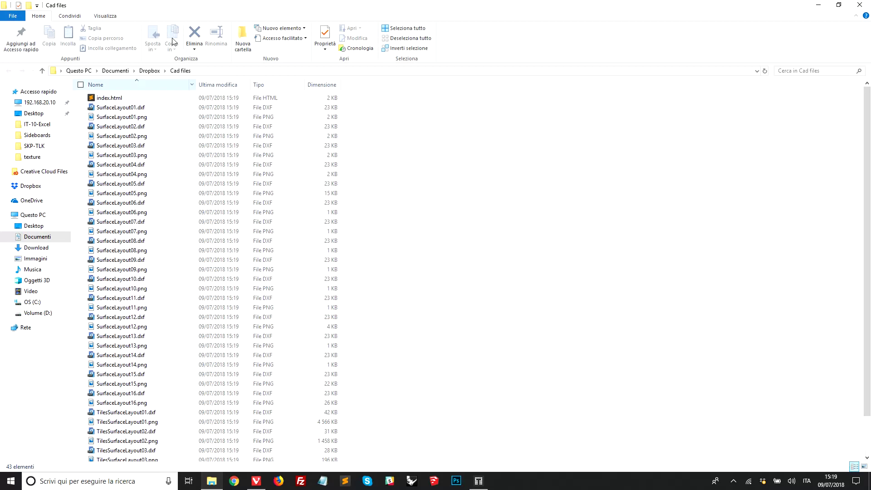
# Show Cad files as large icons, preview TilesSurfaceLayout01.png, then select TilesSurfaceLayout01.dxf
pyautogui.click(100, 16)
pyautogui.click(196, 30)
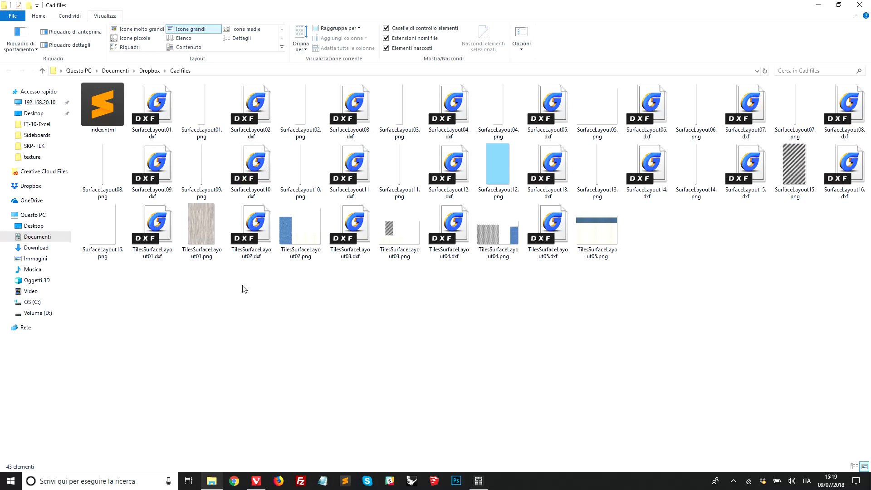
pyautogui.click(201, 241)
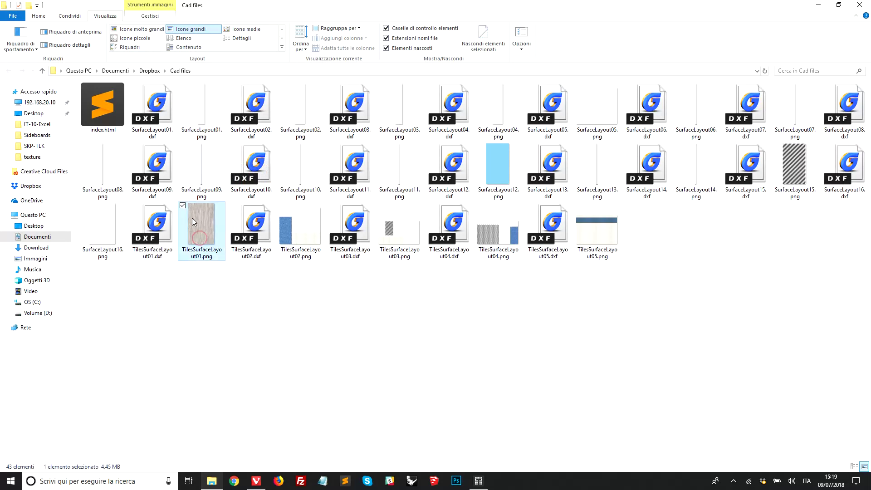
pyautogui.doubleClick(194, 238)
pyautogui.click(144, 259)
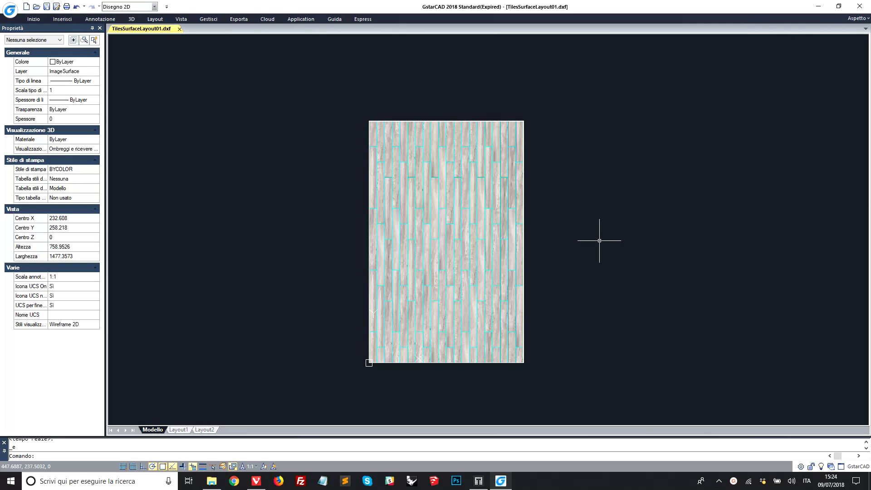
pyautogui.scroll(1, 600, 240)
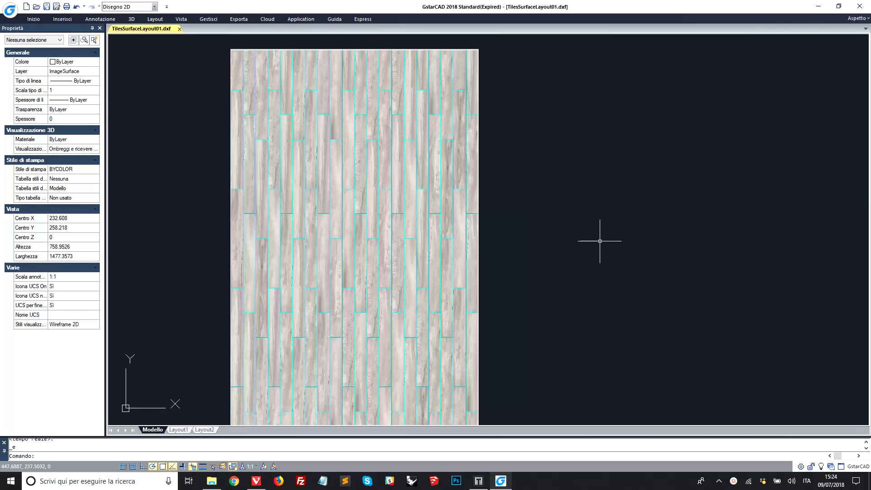
pyautogui.scroll(-1, 590, 241)
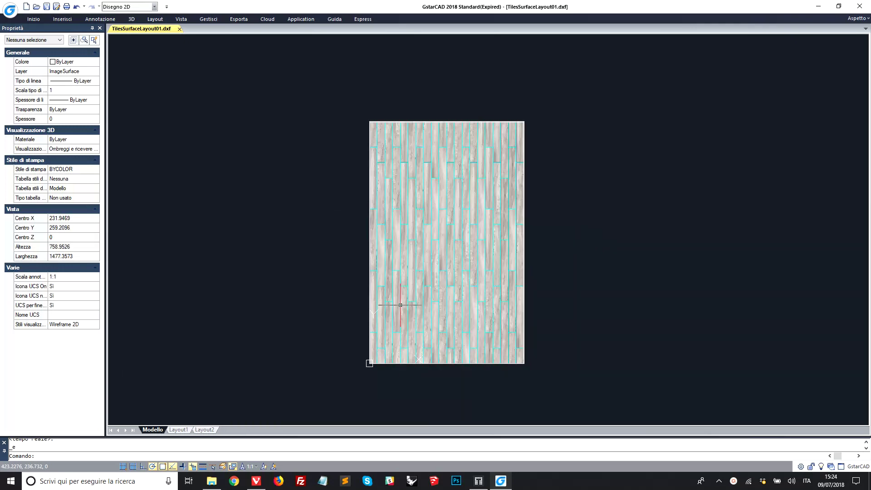
pyautogui.scroll(2, 396, 261)
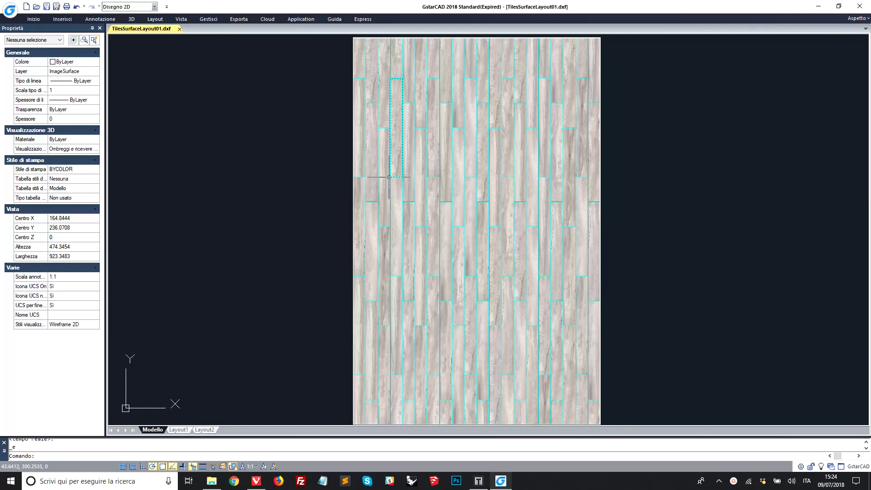
pyautogui.scroll(-2, 623, 262)
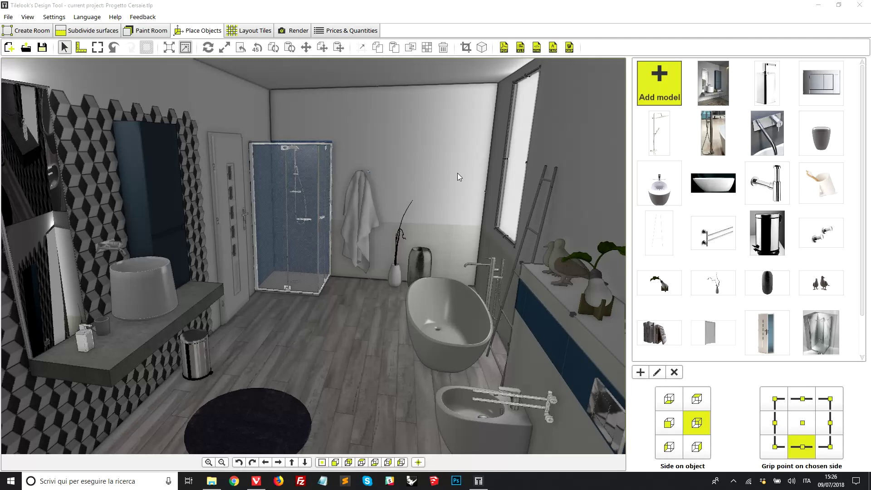
# Start the SketchUp export and point its save location to the Desktop folder
pyautogui.click(570, 49)
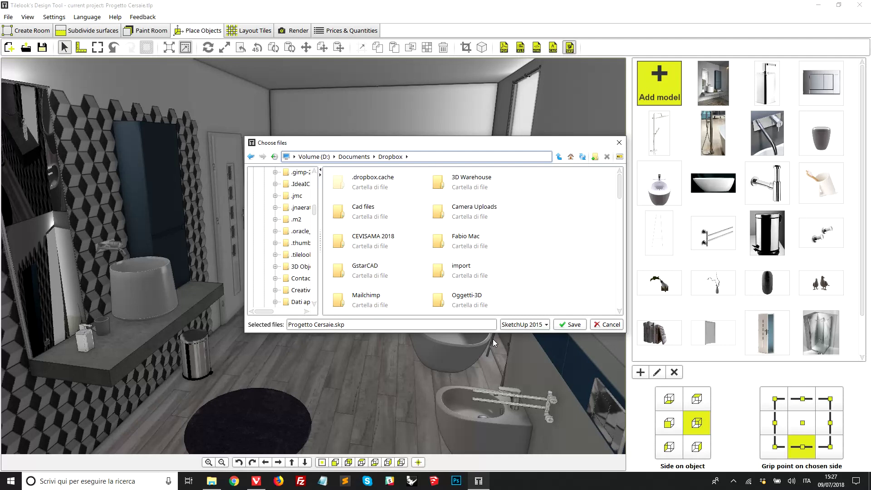
pyautogui.click(571, 158)
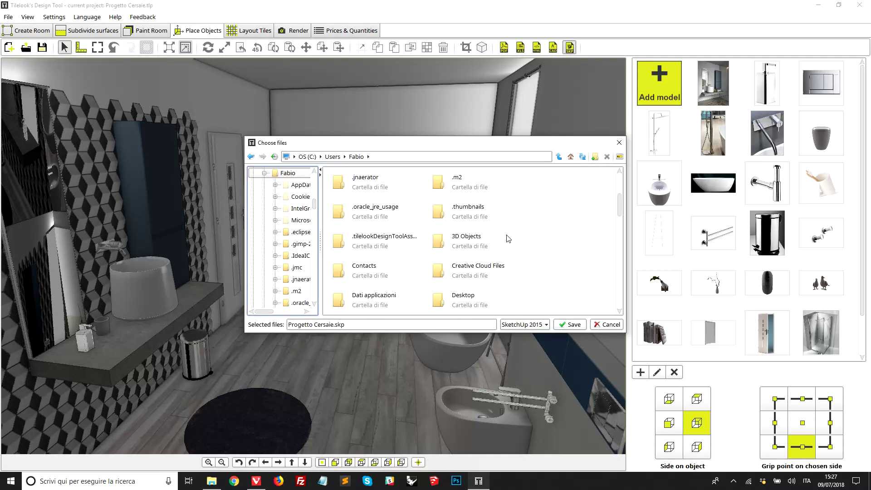
pyautogui.scroll(-2, 509, 239)
pyautogui.click(454, 183)
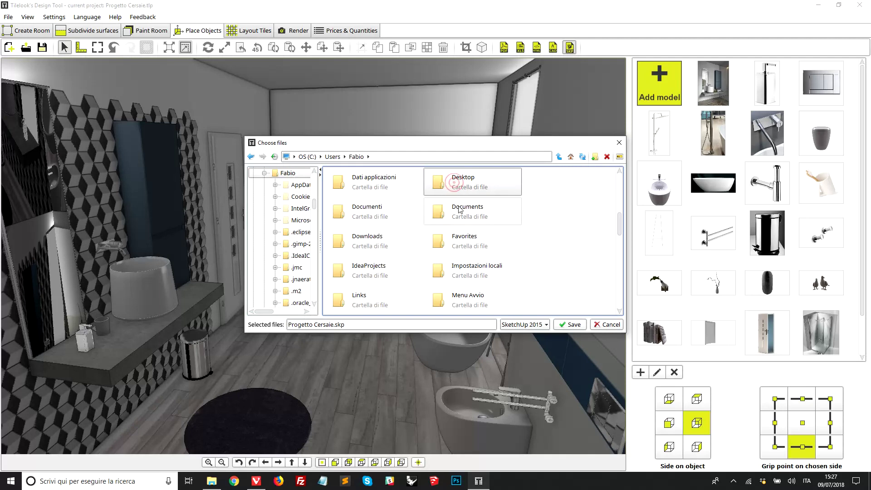
pyautogui.doubleClick(455, 183)
pyautogui.click(455, 182)
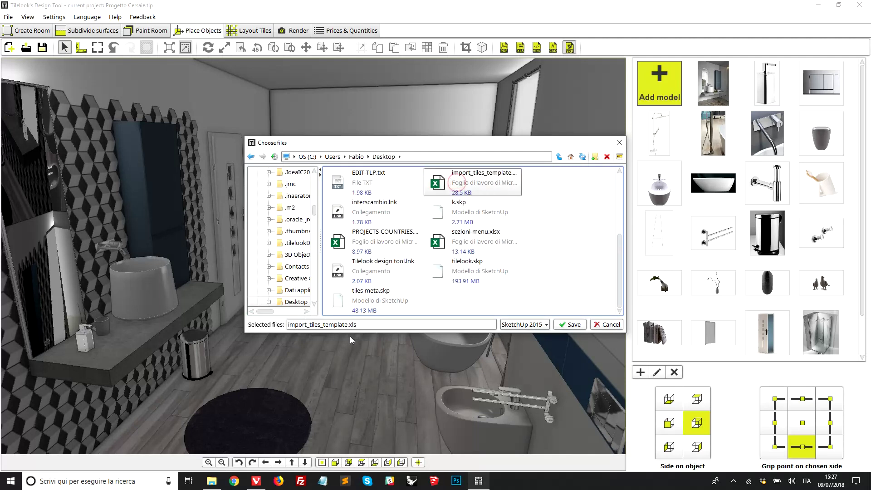
# Name the export 'test', choose the SketchUp 2018 format, and save it
pyautogui.click(298, 325)
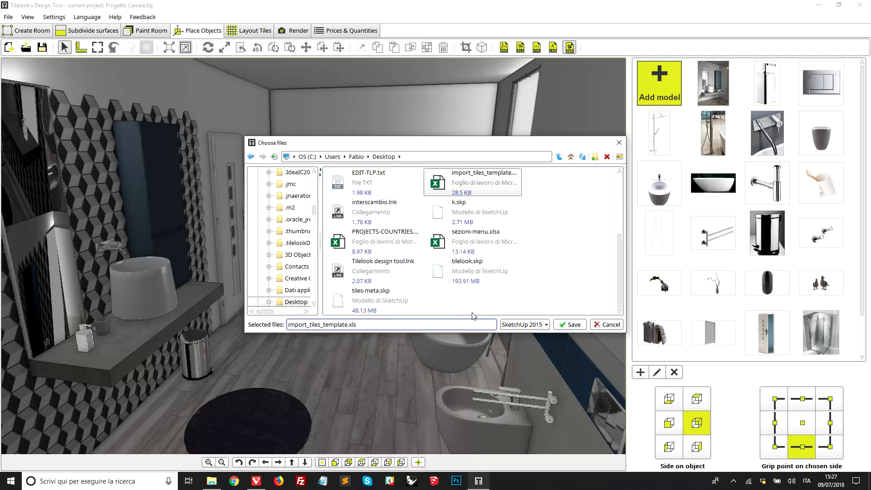
pyautogui.hotkey('ctrl', 'a')
pyautogui.write('test')
pyautogui.click(529, 327)
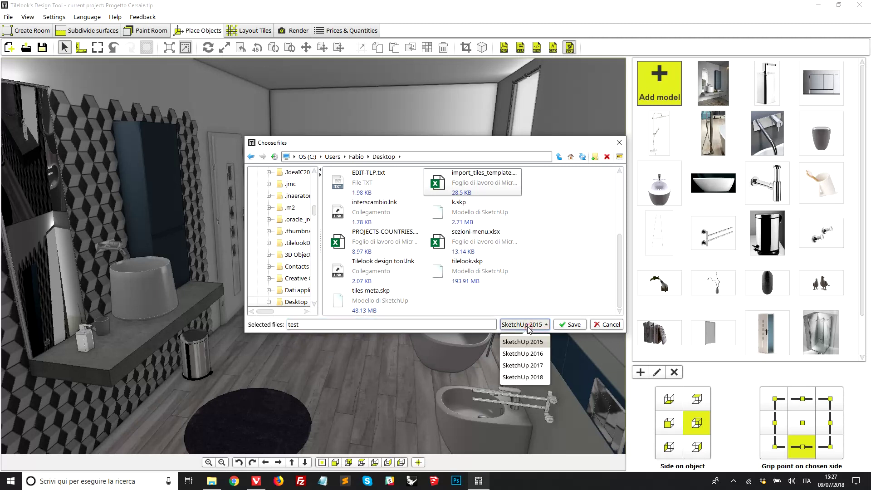
pyautogui.click(533, 378)
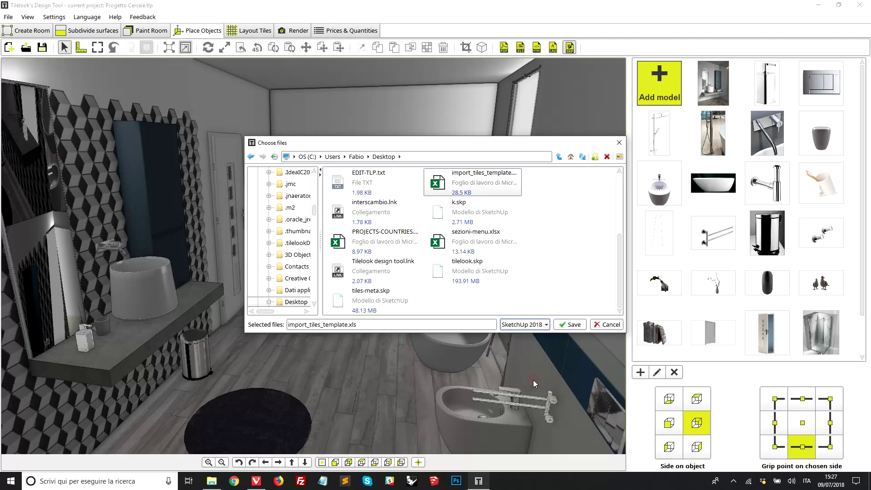
pyautogui.click(570, 325)
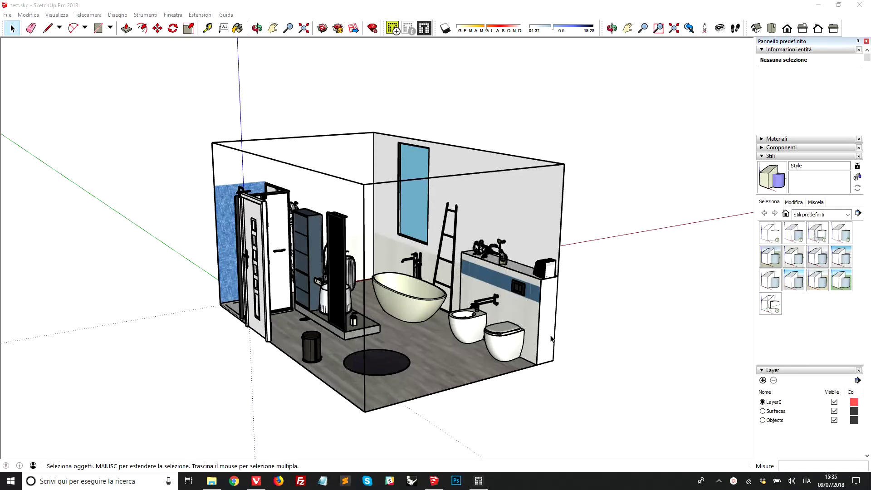
# Orbit test.skp to view the bathtub and toilet wall, then return to Tilelook
pyautogui.moveTo(592, 257); pyautogui.dragTo(616, 268, button='middle')
pyautogui.moveTo(464, 323); pyautogui.dragTo(282, 310, button='middle')
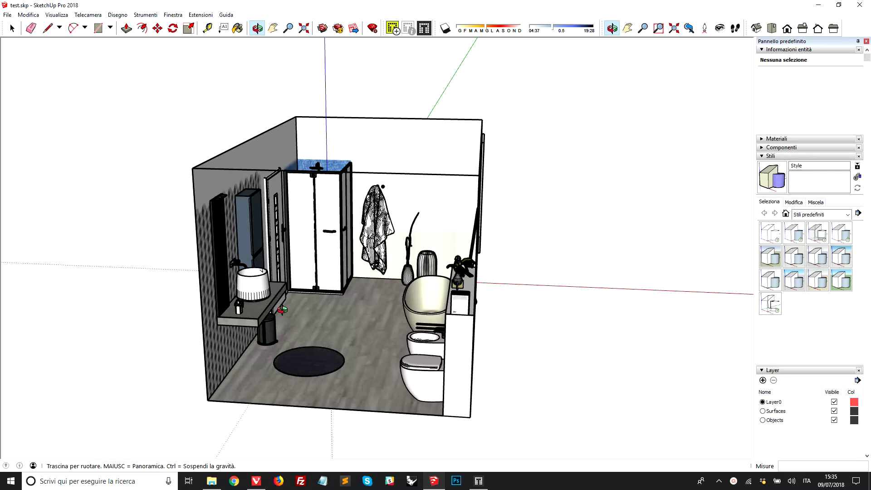
pyautogui.moveTo(282, 310); pyautogui.dragTo(282, 315, button='middle')
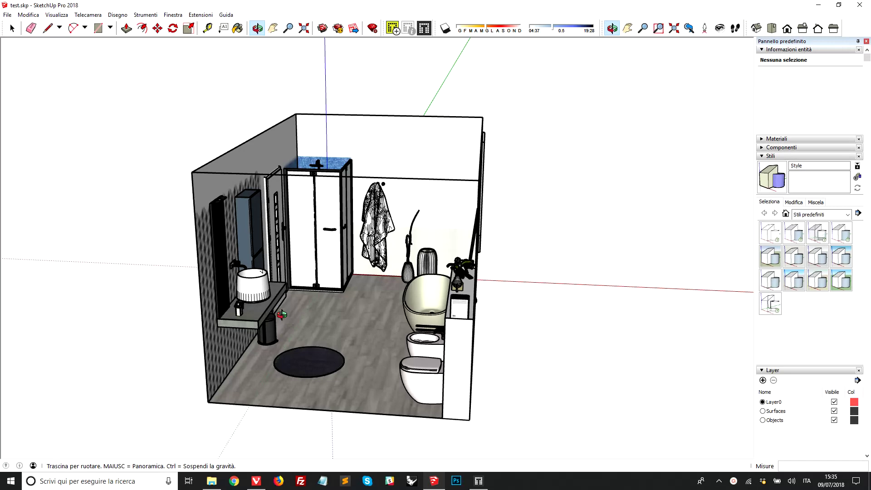
pyautogui.moveTo(282, 314); pyautogui.dragTo(508, 308)
pyautogui.press('space')
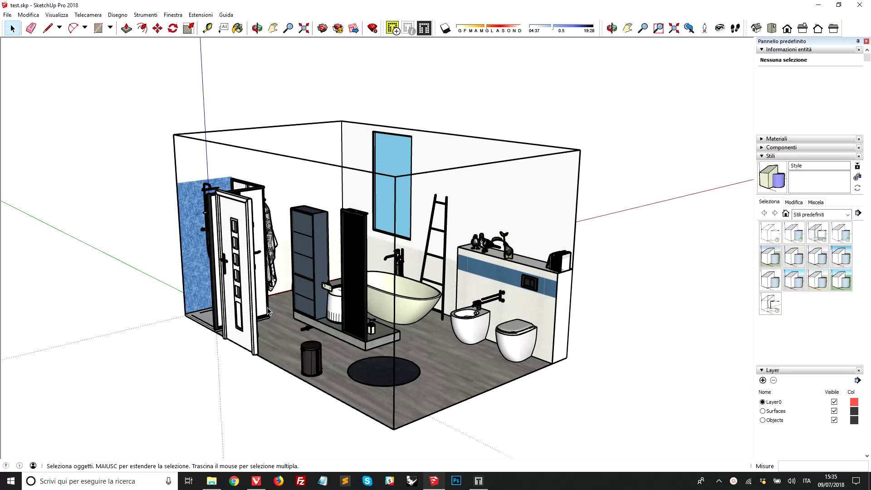
pyautogui.click(479, 481)
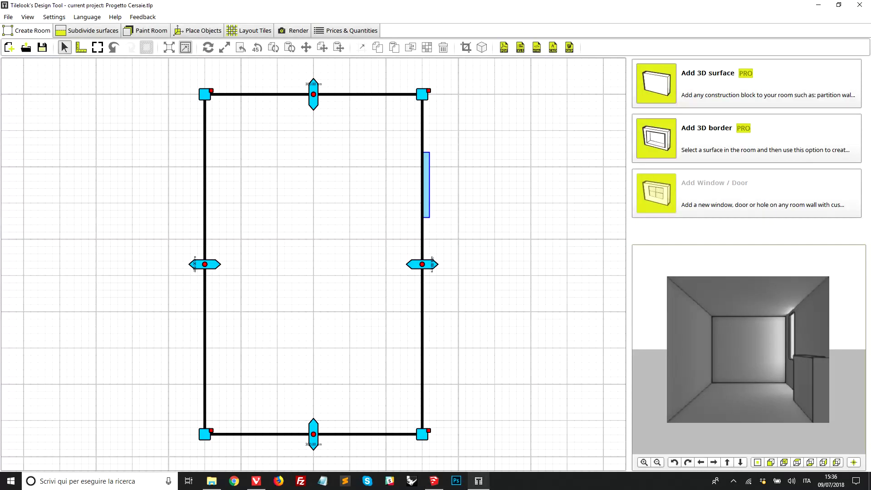
# Import k.skp from the Desktop through File > Import 3D room
pyautogui.click(7, 17)
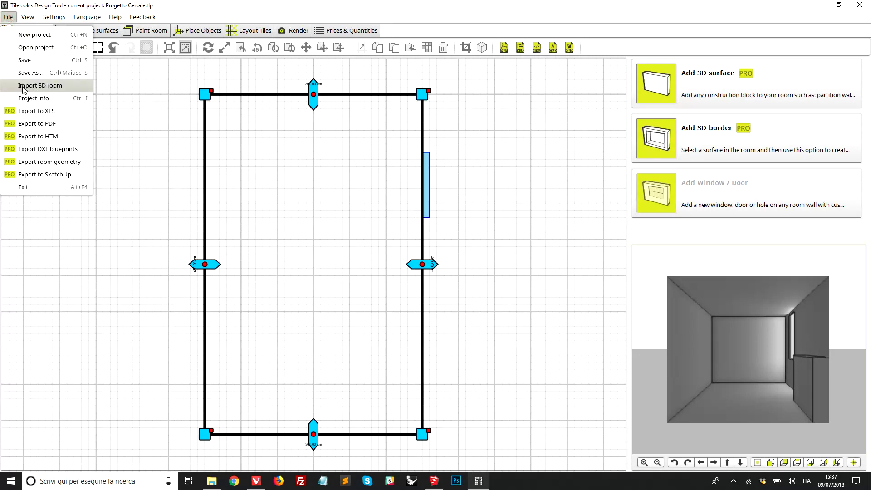
pyautogui.click(47, 86)
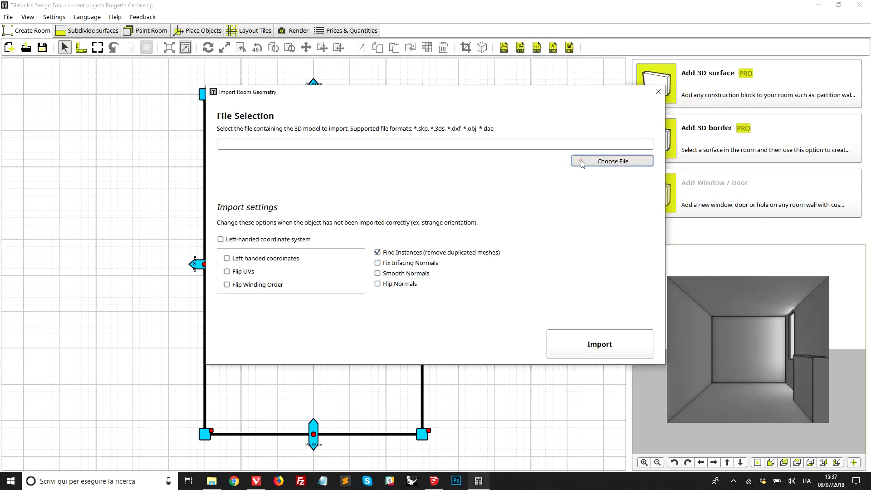
pyautogui.click(583, 162)
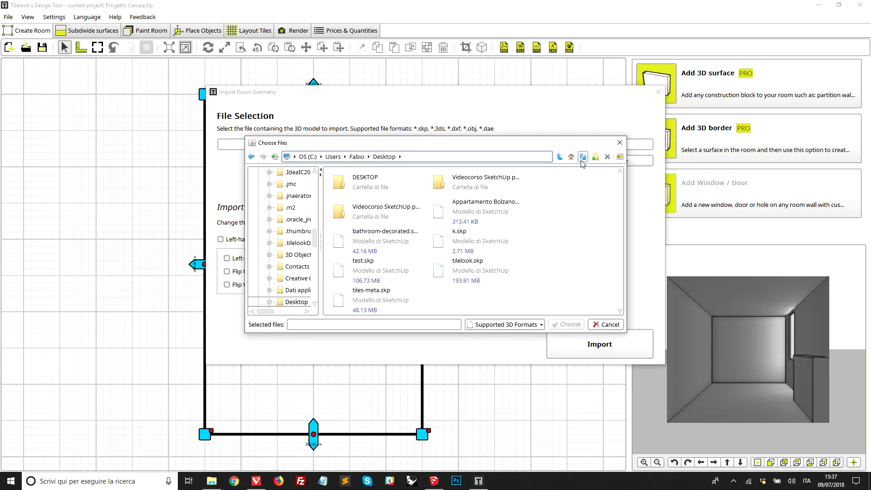
pyautogui.click(469, 240)
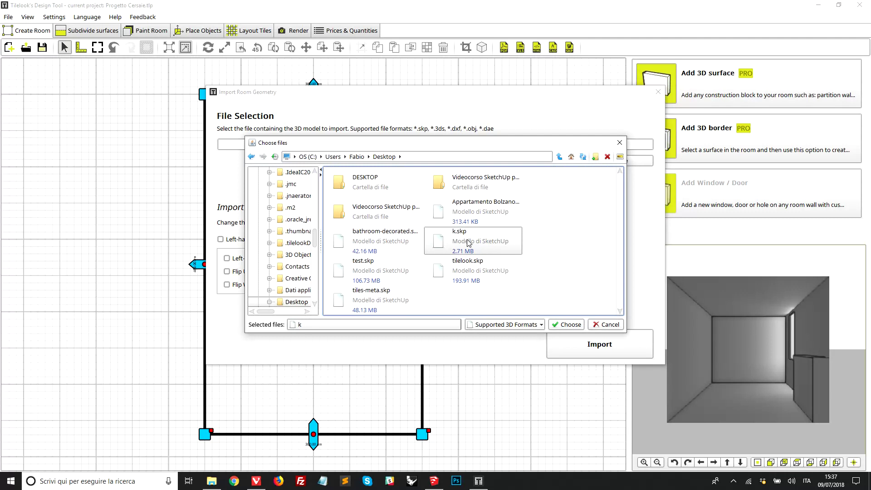
pyautogui.click(568, 324)
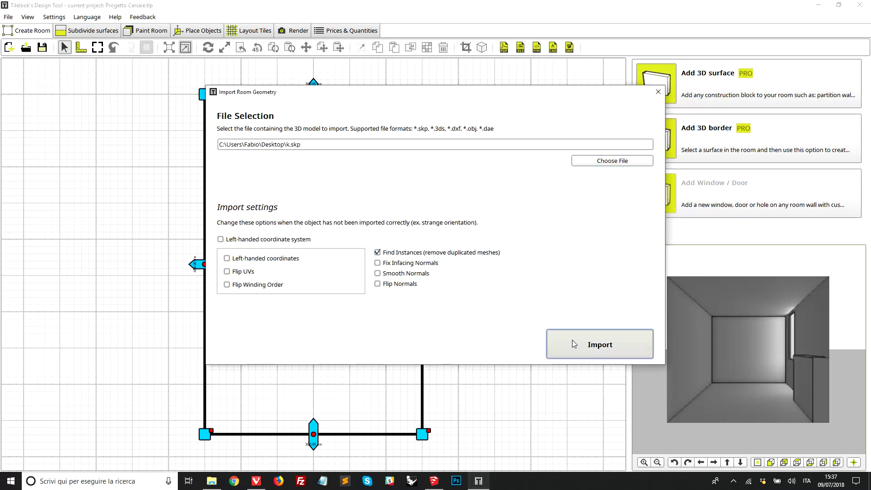
pyautogui.click(574, 344)
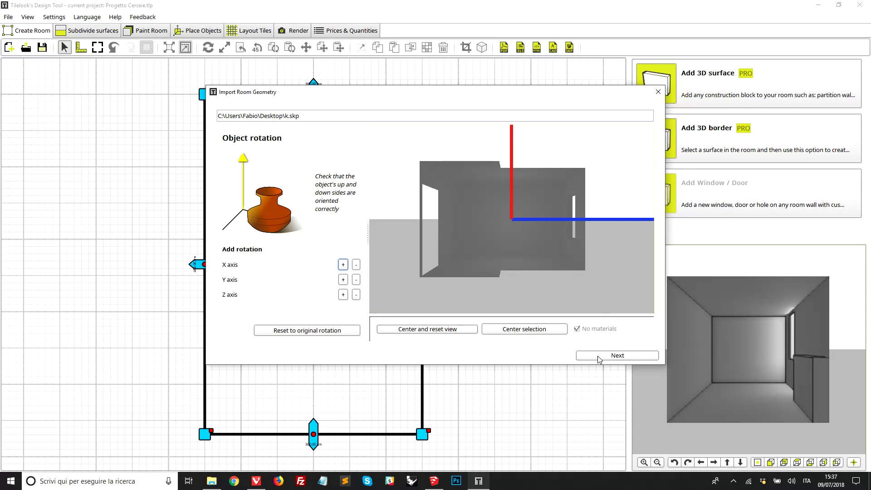
# Test X-axis rotations on the k.skp preview, then accept the 428 × 270 × 269 cm measures
pyautogui.scroll(1, 530, 227)
pyautogui.scroll(1, 530, 227)
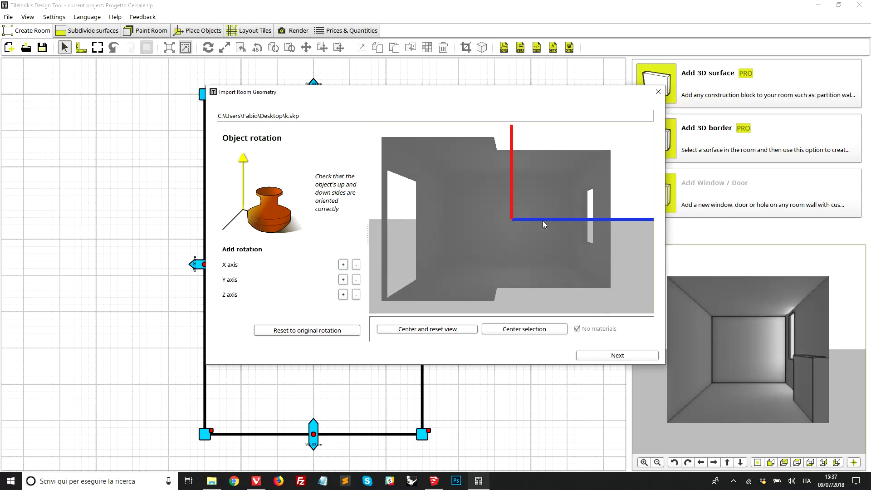
pyautogui.moveTo(542, 221); pyautogui.dragTo(511, 220)
pyautogui.click(344, 265)
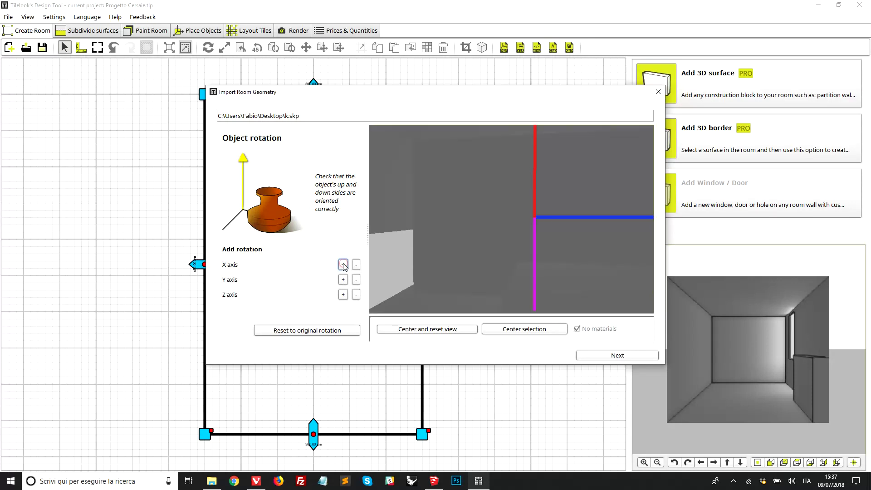
pyautogui.click(344, 264)
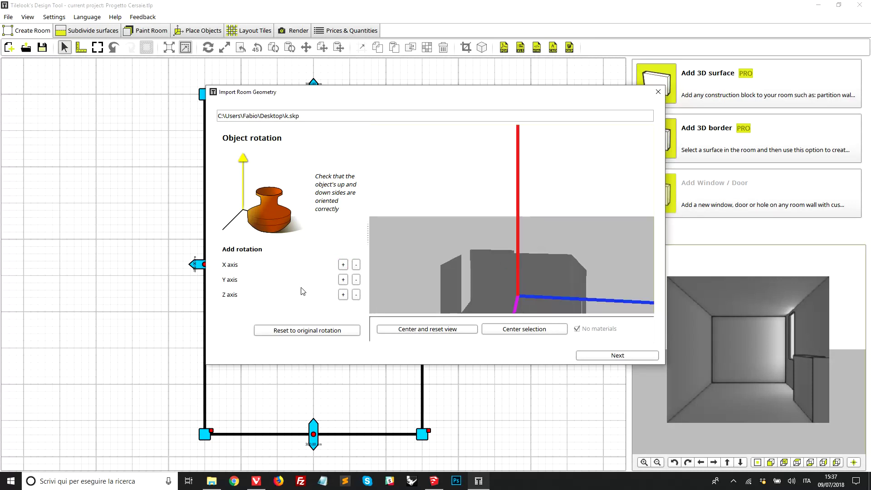
pyautogui.click(343, 265)
pyautogui.click(343, 265)
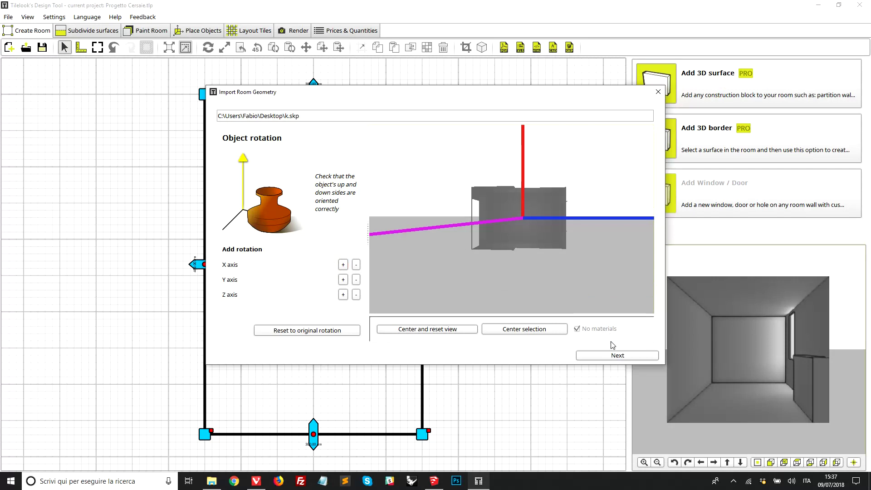
pyautogui.click(617, 355)
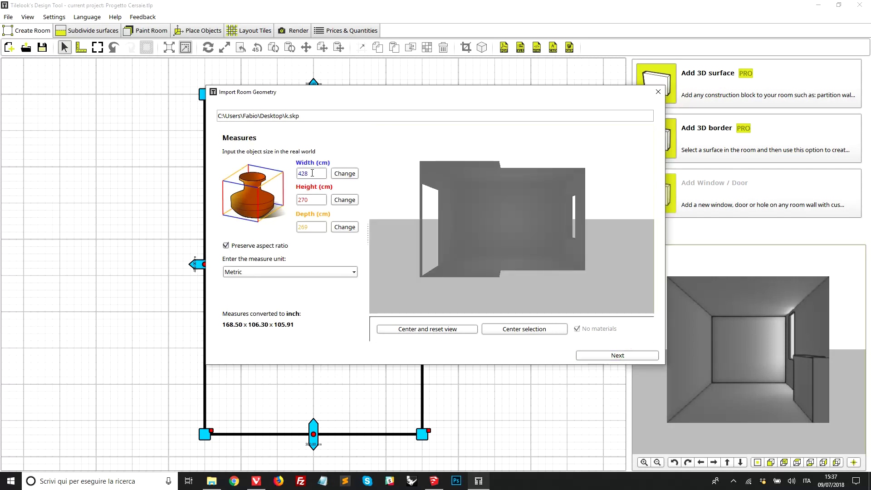
pyautogui.click(610, 357)
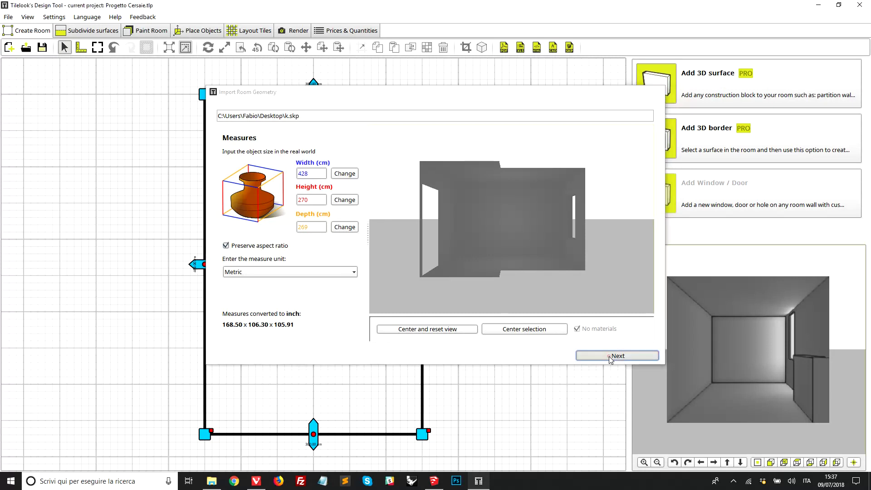
# Switch to Place Objects and look around inside the room toward the door wall
pyautogui.scroll(3, 708, 368)
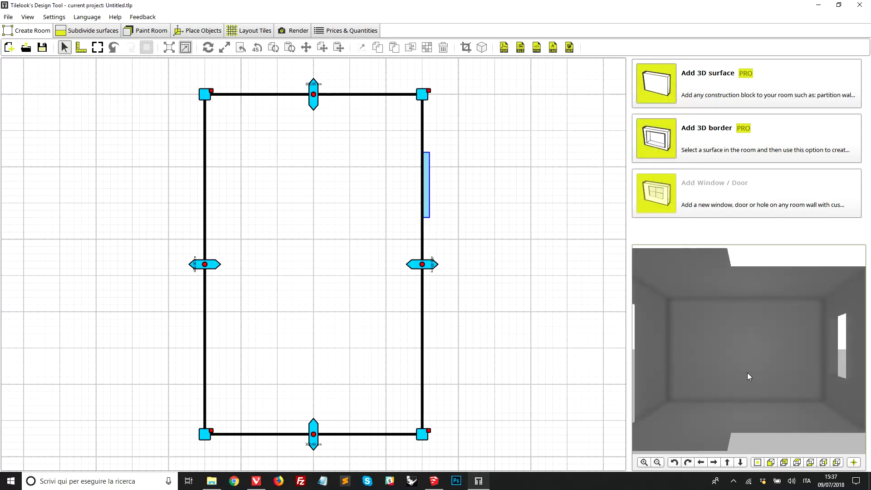
pyautogui.moveTo(730, 347); pyautogui.dragTo(625, 344)
pyautogui.scroll(3, 732, 366)
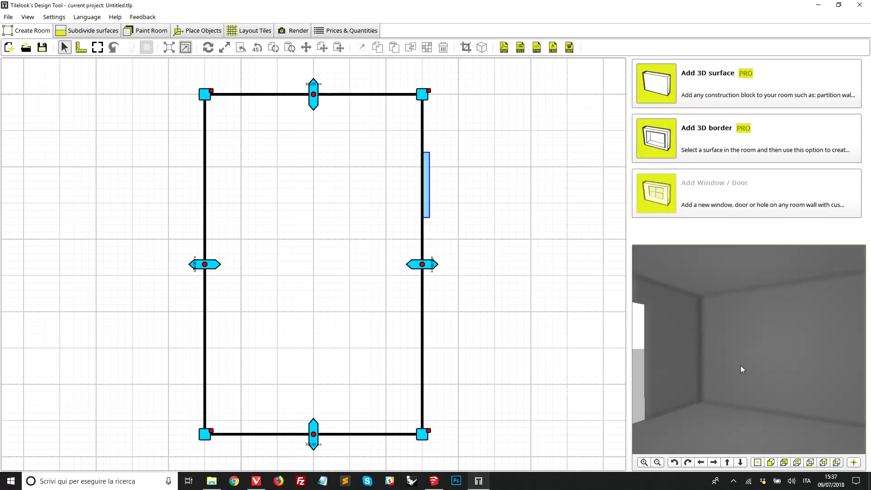
pyautogui.scroll(-3, 747, 353)
pyautogui.scroll(3, 714, 367)
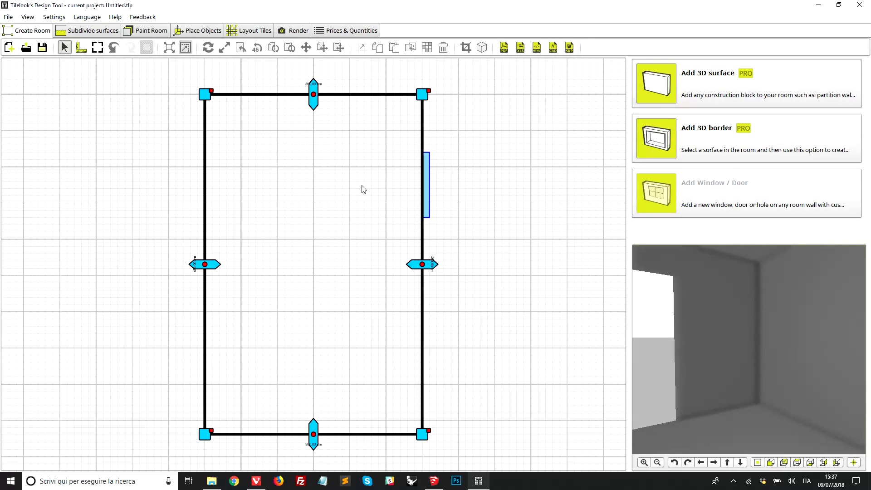
pyautogui.click(189, 31)
pyautogui.scroll(3, 380, 327)
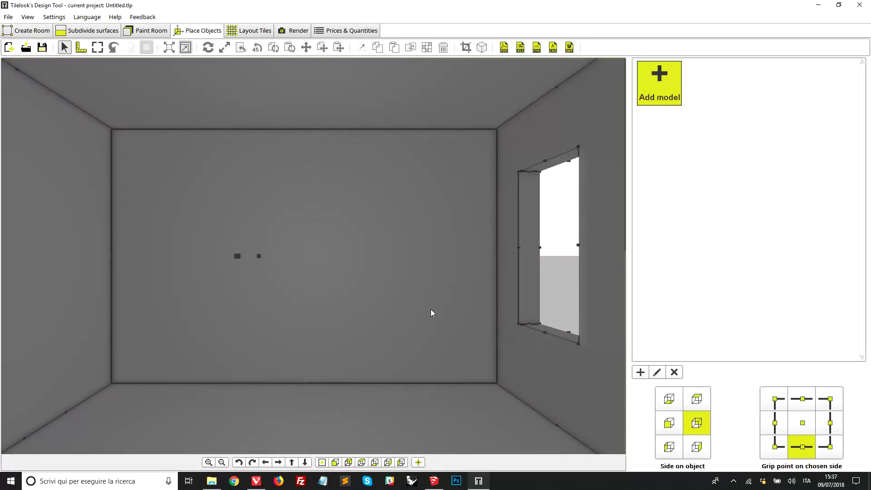
pyautogui.moveTo(432, 312); pyautogui.dragTo(433, 341)
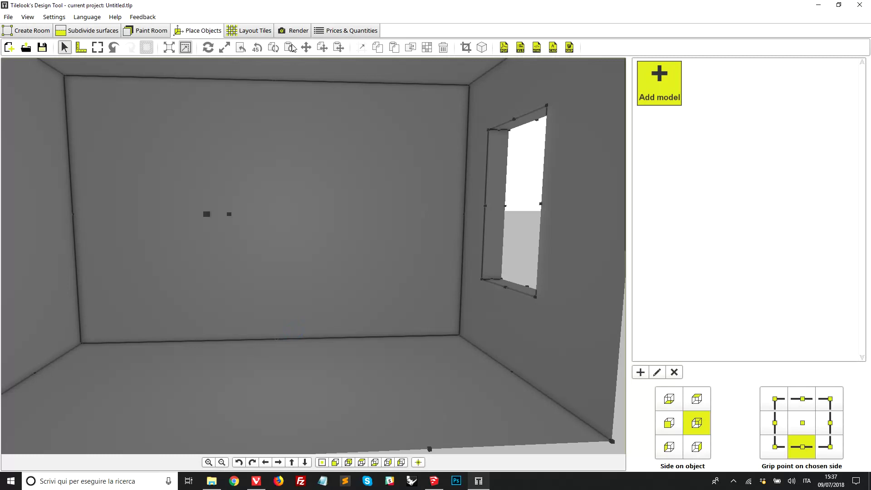